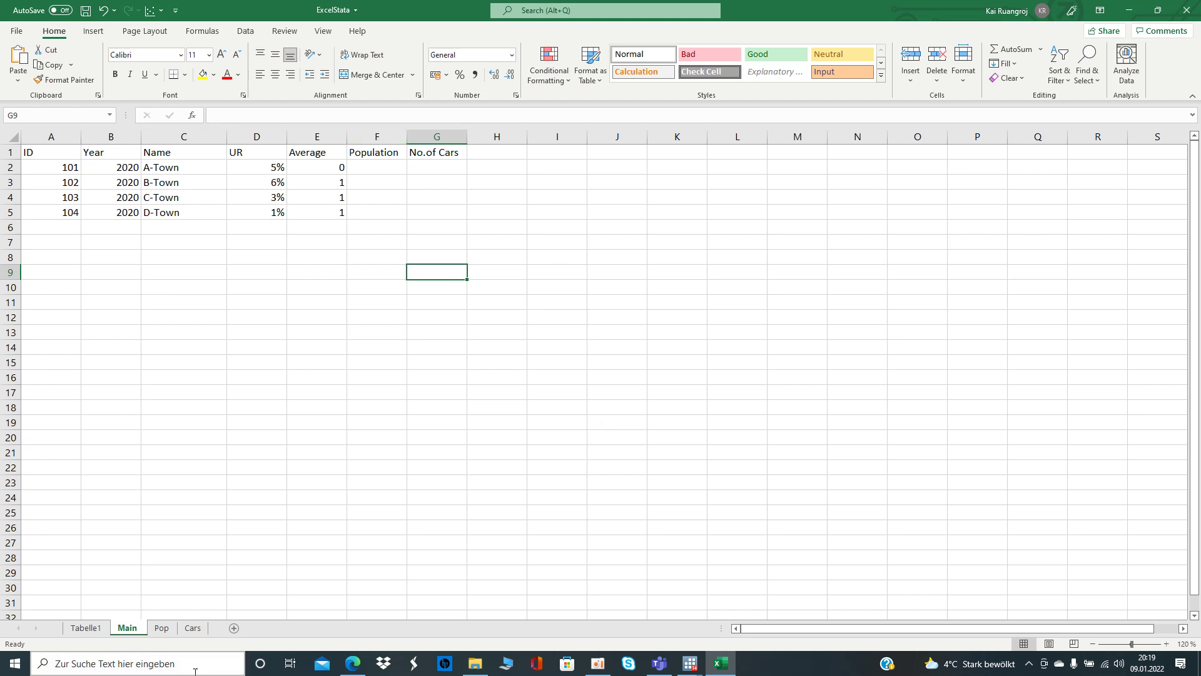
- Review the population data on the Pop sheet and the car counts on the Cars sheet
left_click(161, 629)
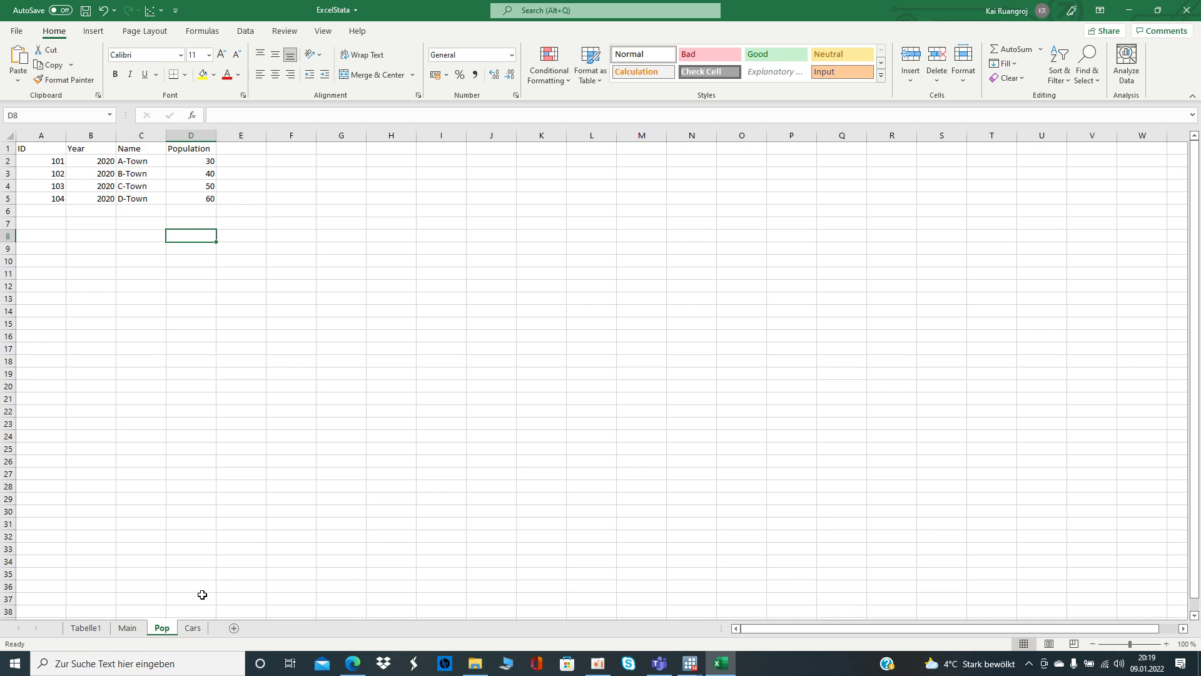
left_click(192, 628)
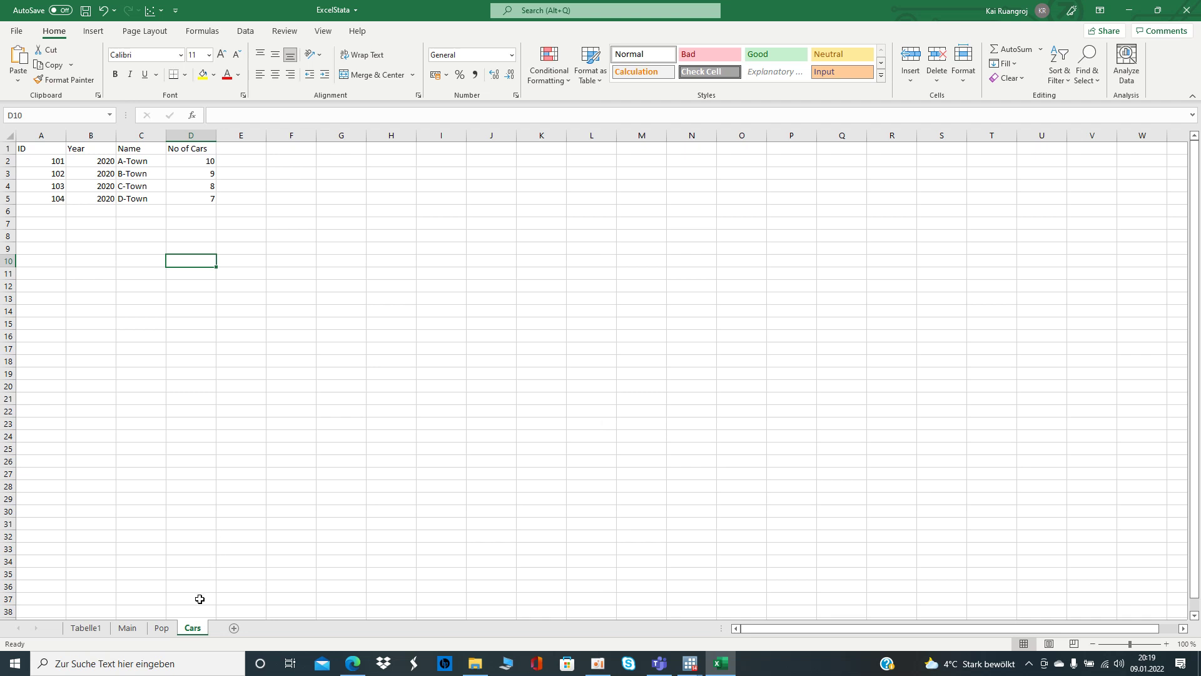
left_click(129, 628)
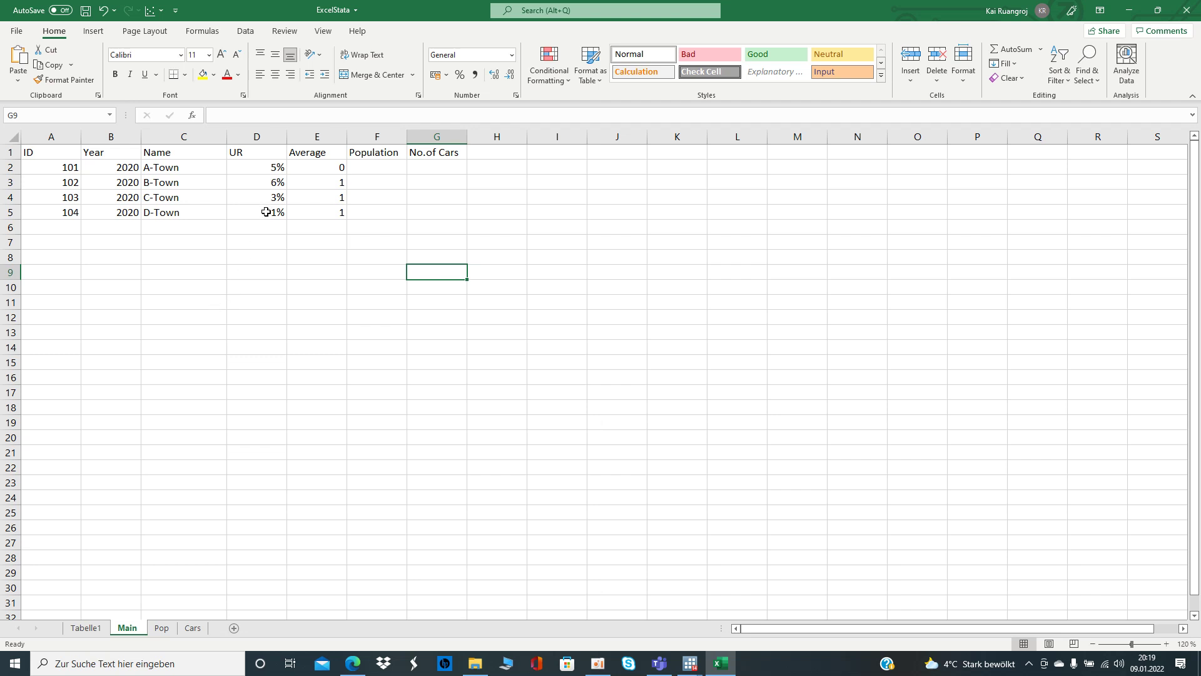
- Paste the prepared INDEX/MATCH lookup formula into G9 and dismiss the linked-workbook prompt
left_click(317, 111)
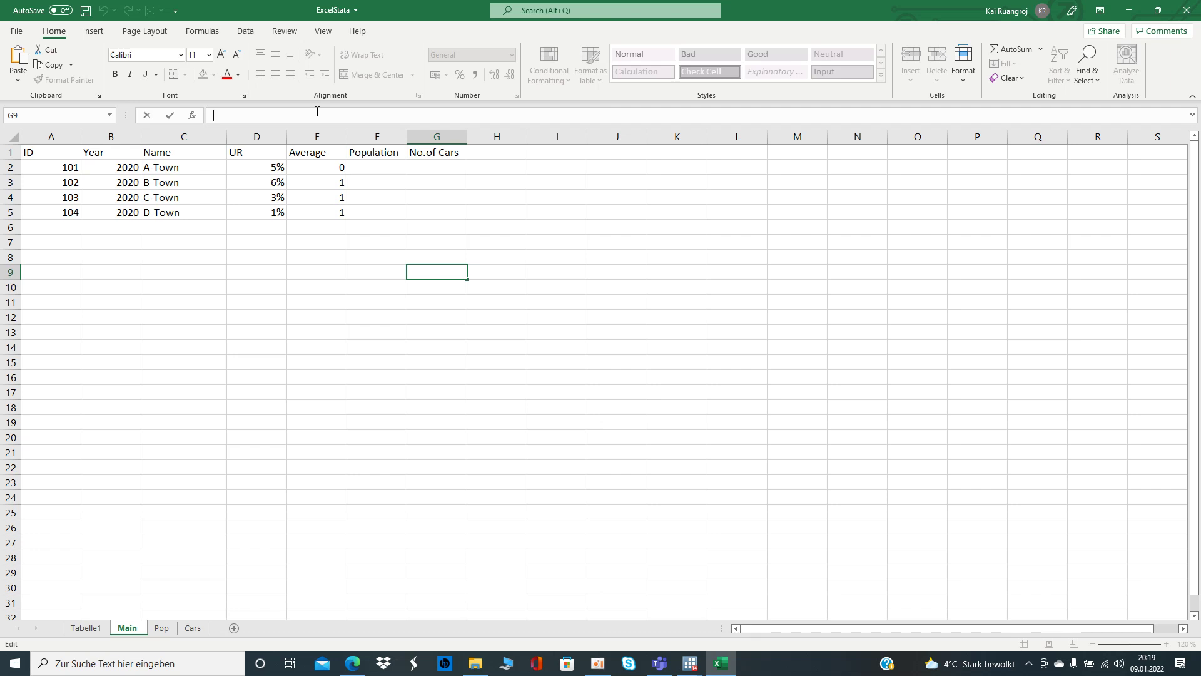
type("=INDEX(Pop!$A$1:$J$25; MATCH('[Main]Main '!C2;Pop!$C$1:$C$25;0);4)")
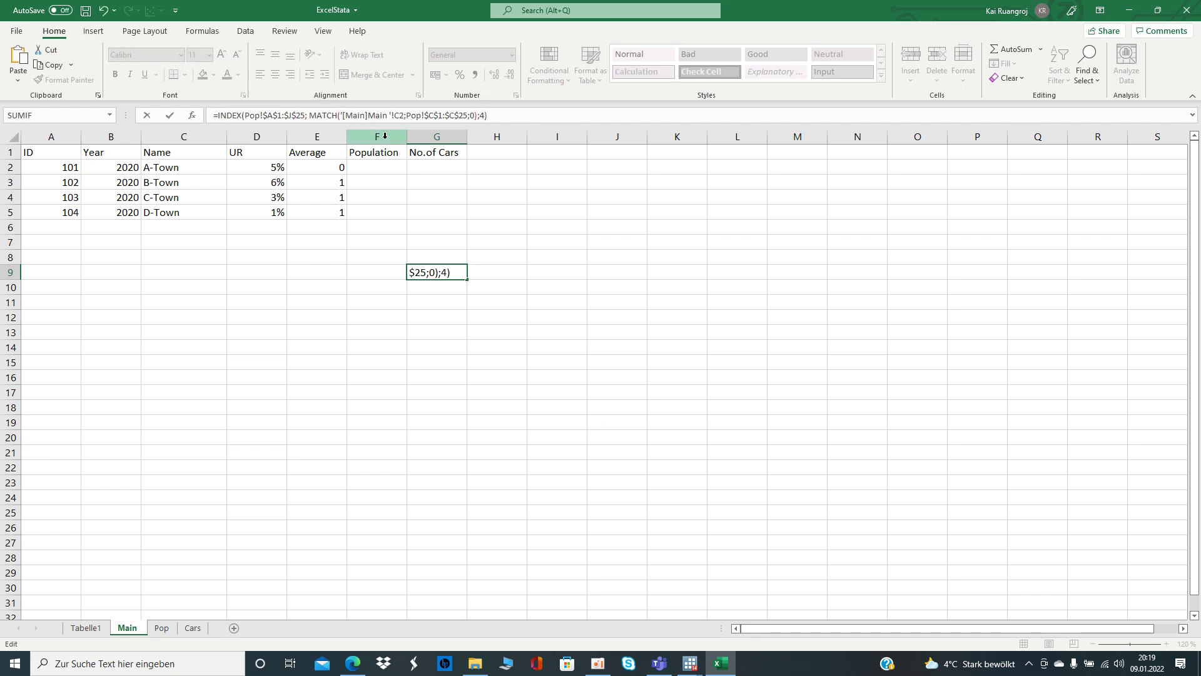
key("Tab")
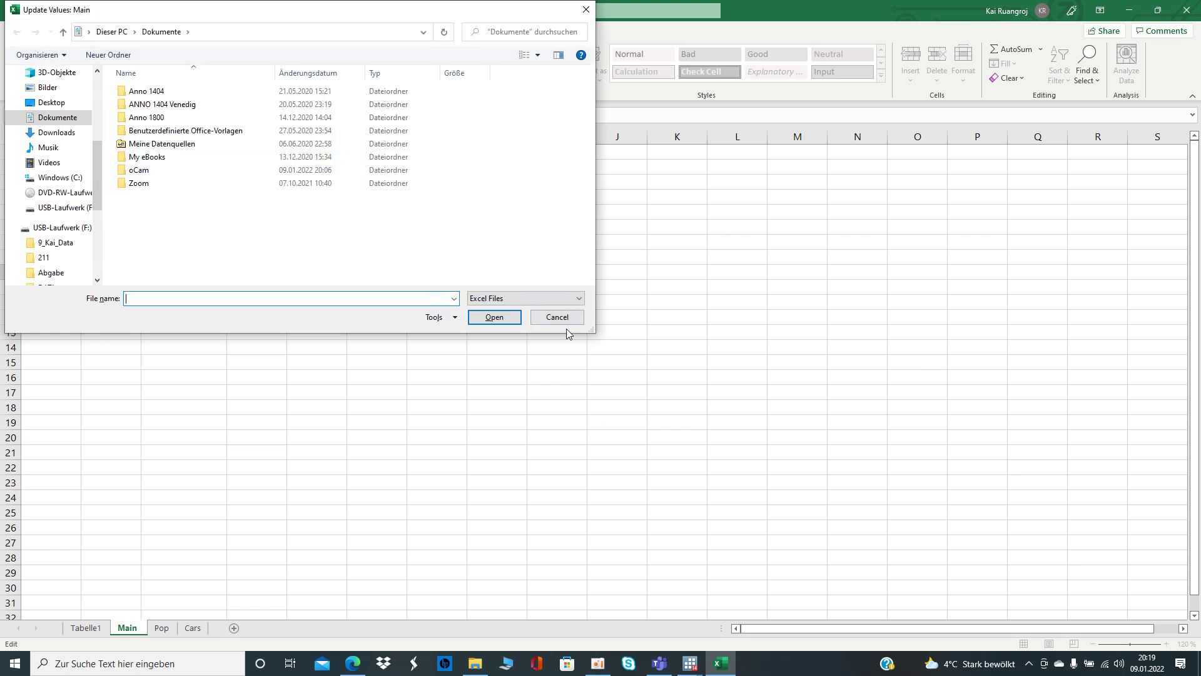
left_click(563, 317)
left_click(459, 274)
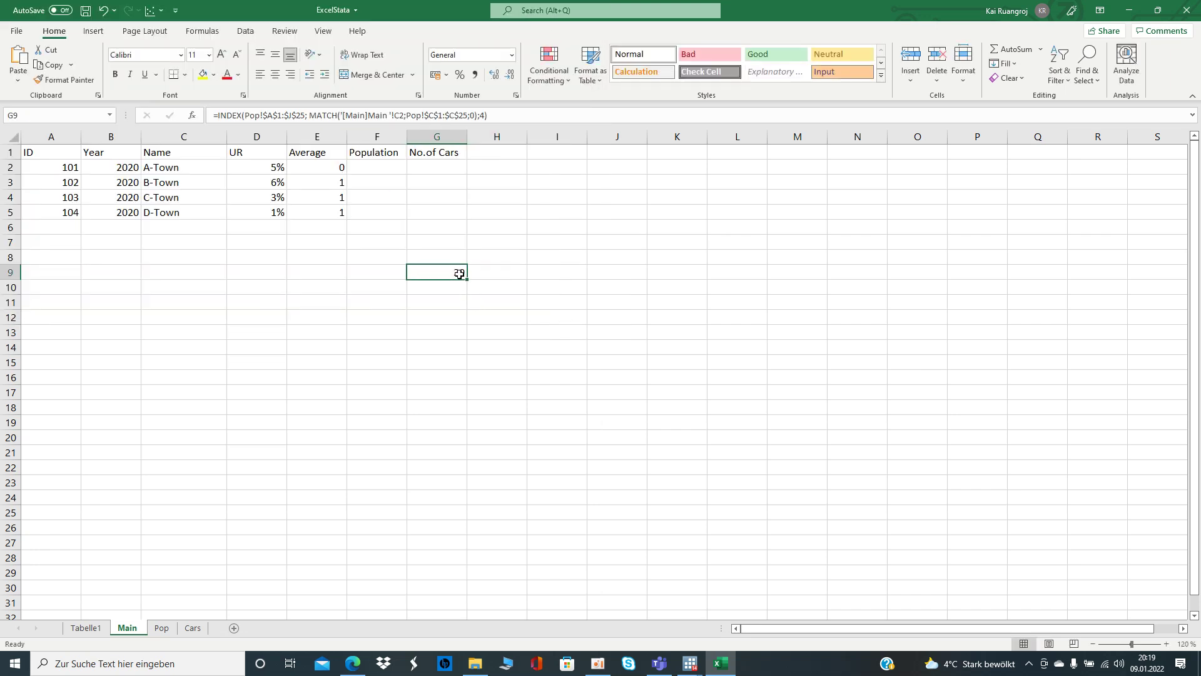
- Enter the INDEX/MATCH formula in F2 so A-Town's Population shows 30
left_click(357, 169)
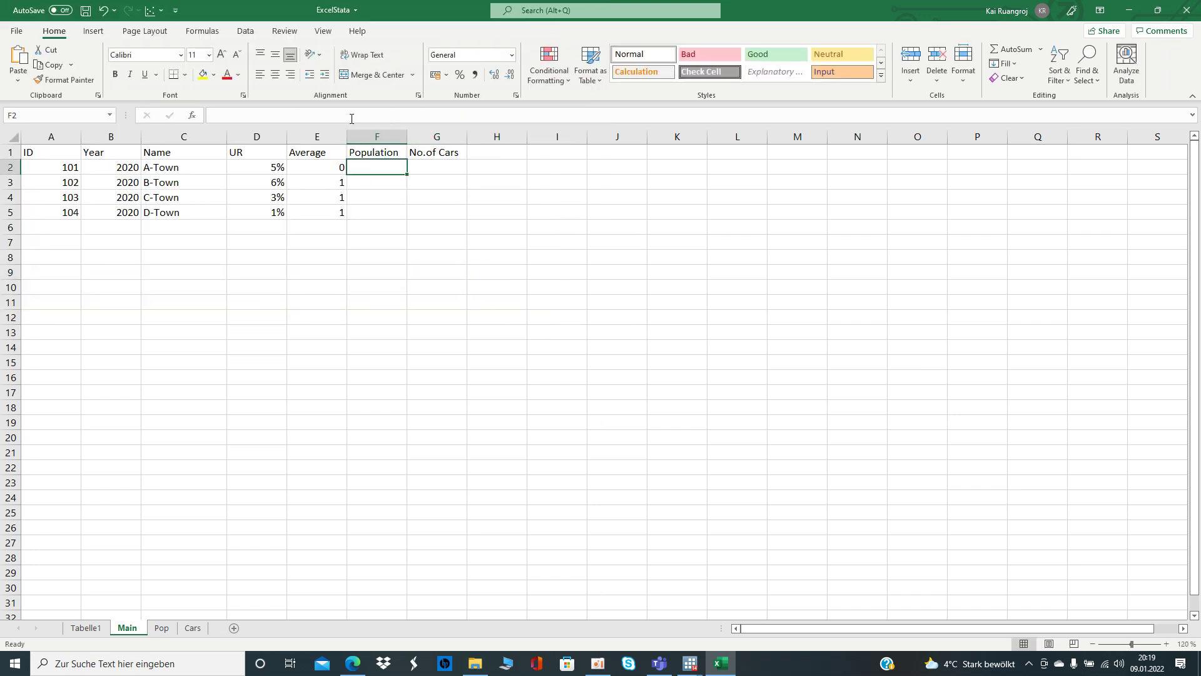
left_click(351, 116)
type("=INDEX(Pop!$A$1:$J$25; MATCH('[Main]Main '!C2;Pop!$C$1:$C$25;0);4)")
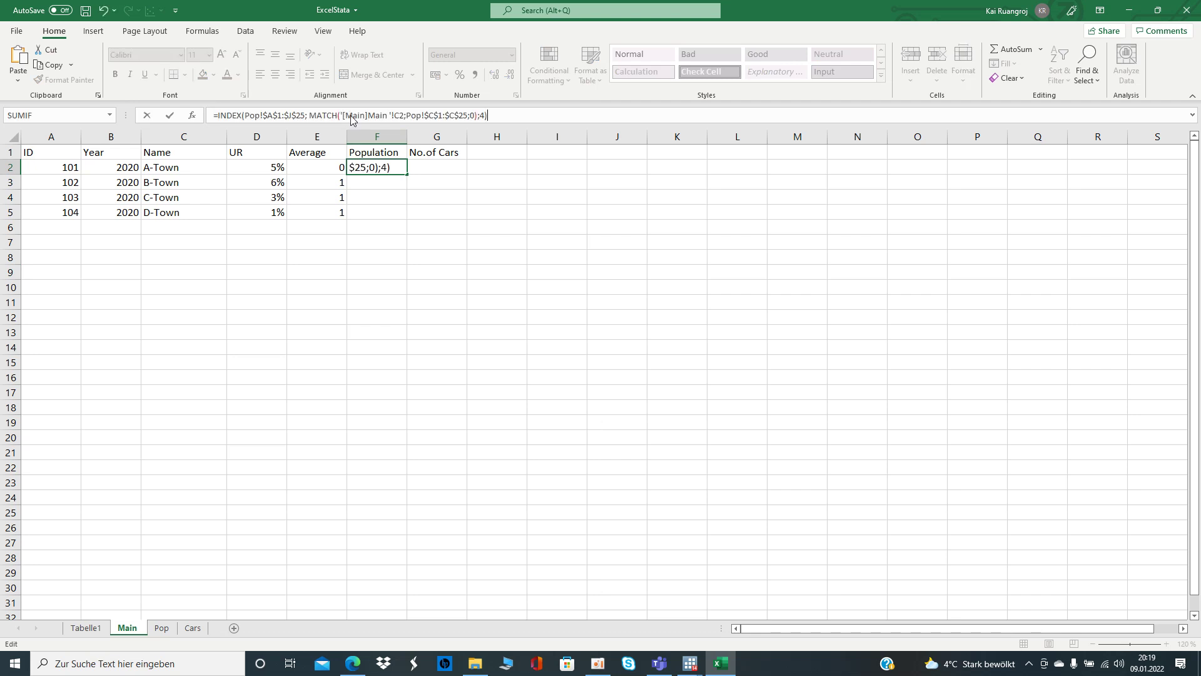
key("Return")
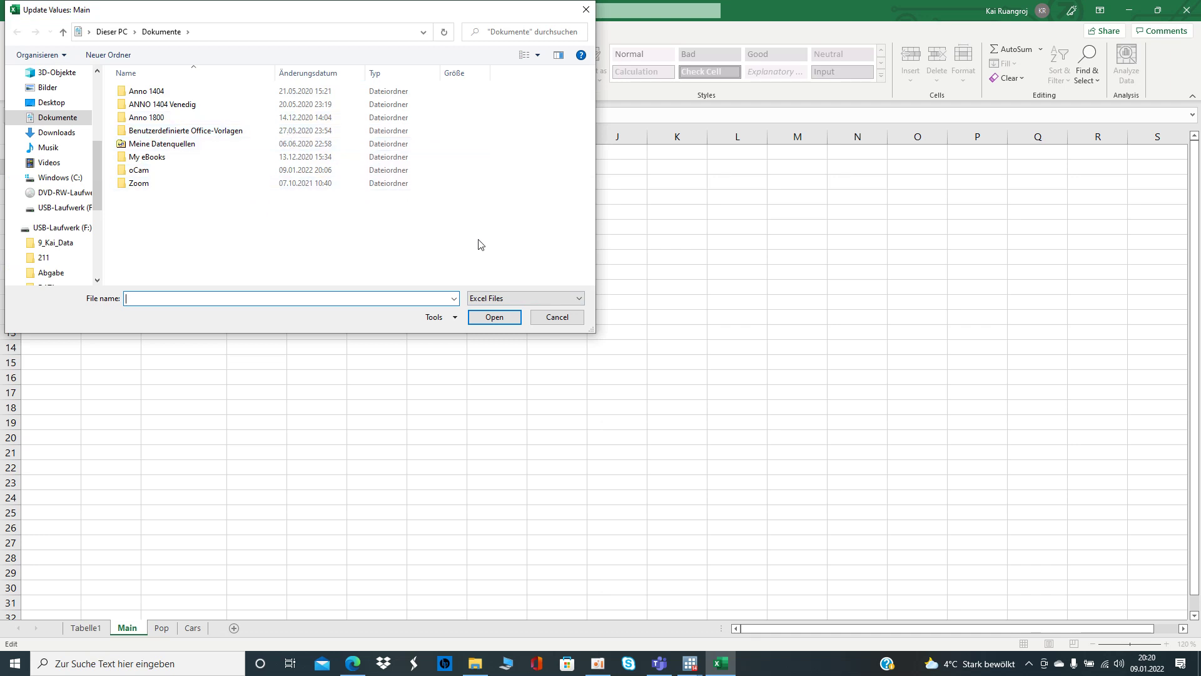
left_click(556, 318)
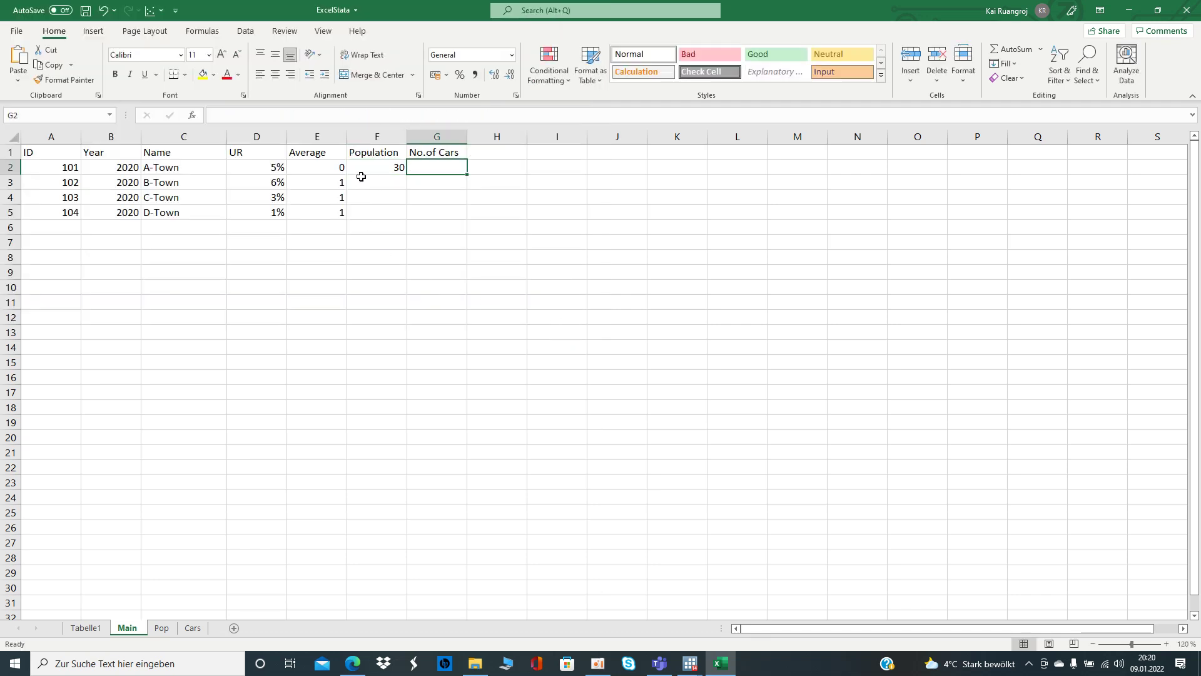
left_click(368, 170)
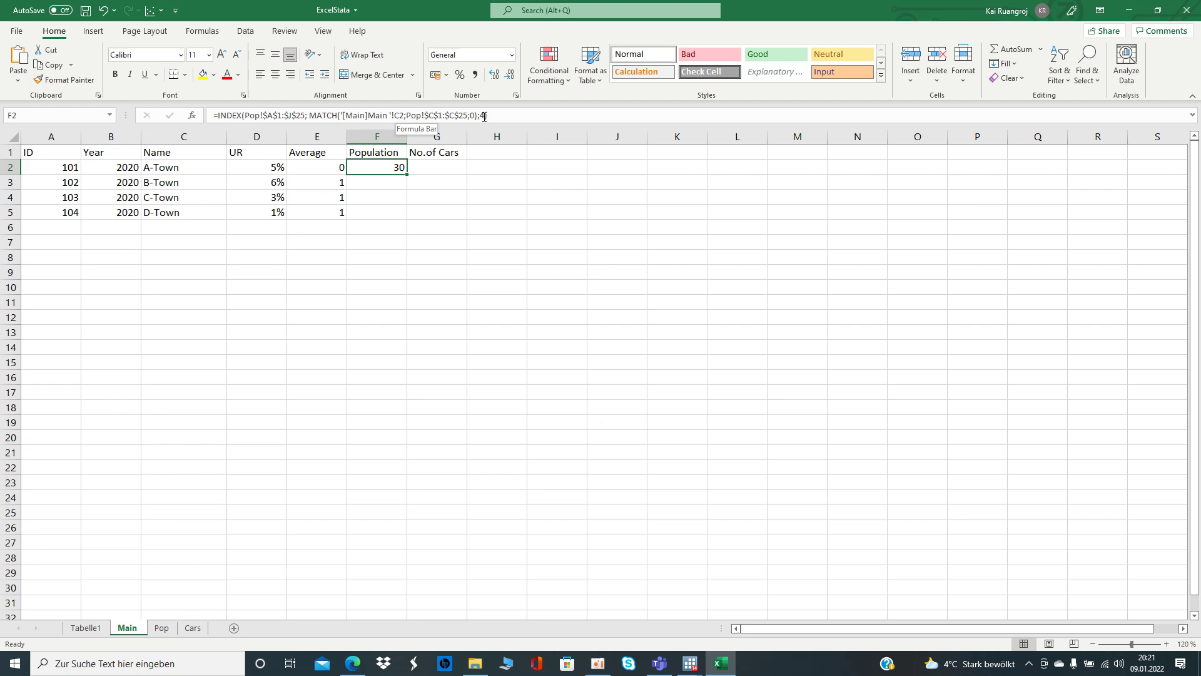
- Copy F2's population formula down to F5, giving 40, 50 and 60, matching the Pop sheet
left_click(162, 627)
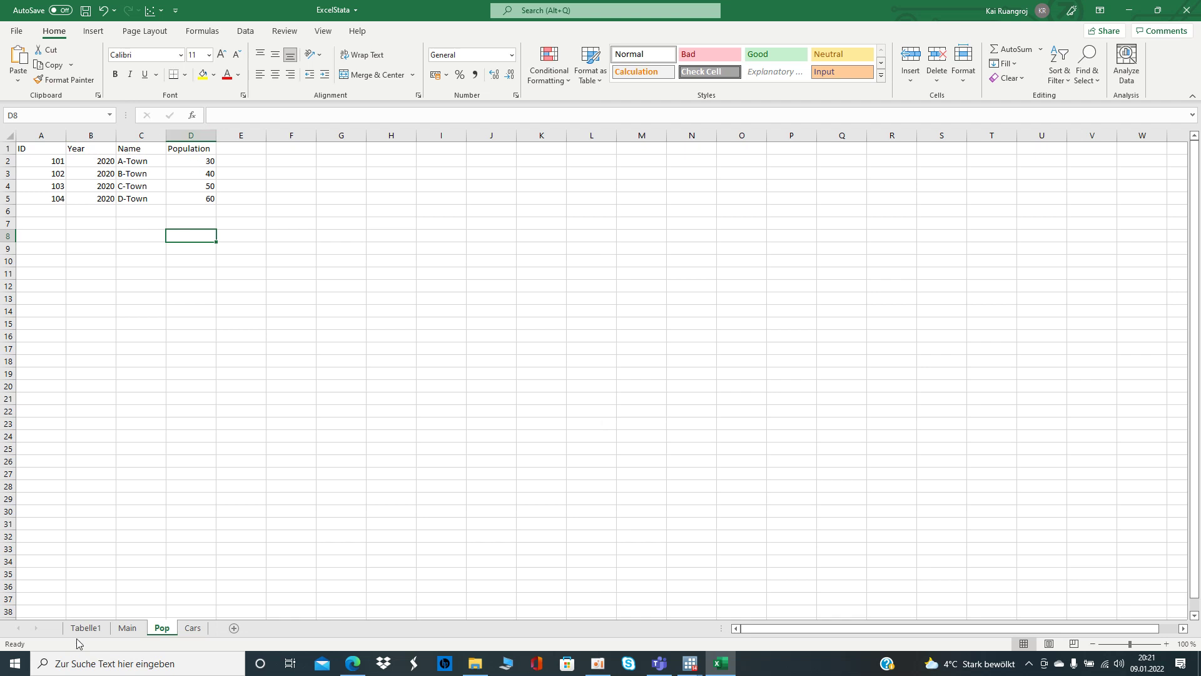
left_click(123, 632)
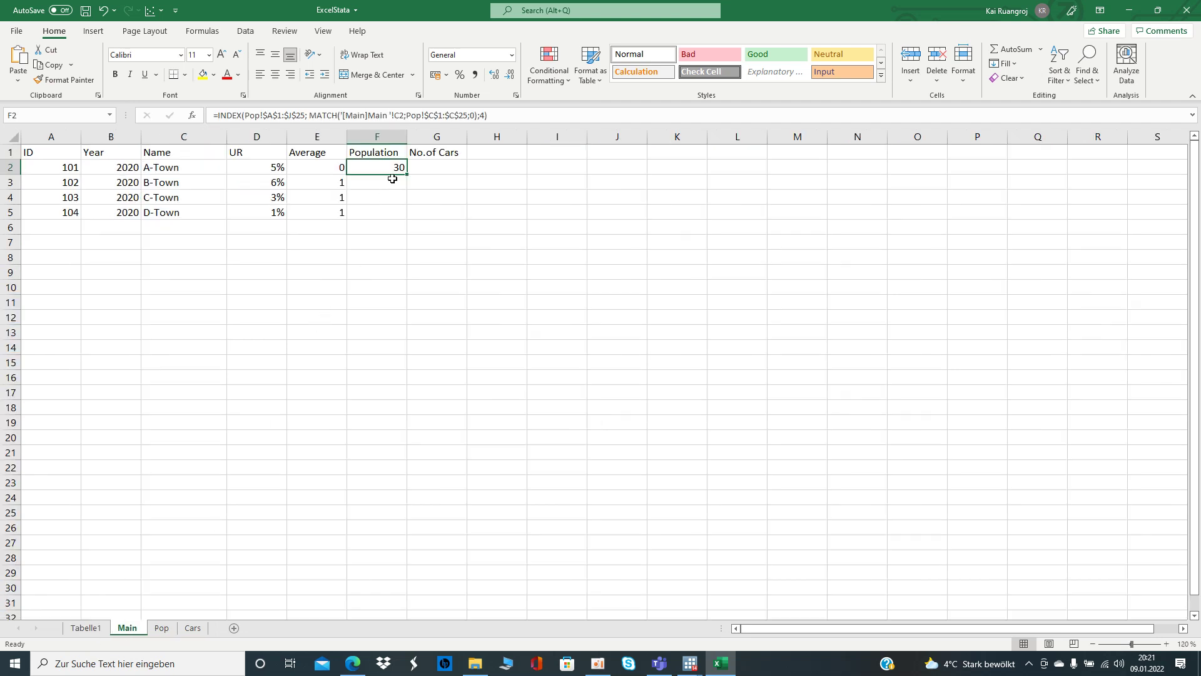
left_click_drag(406, 177, 406, 216)
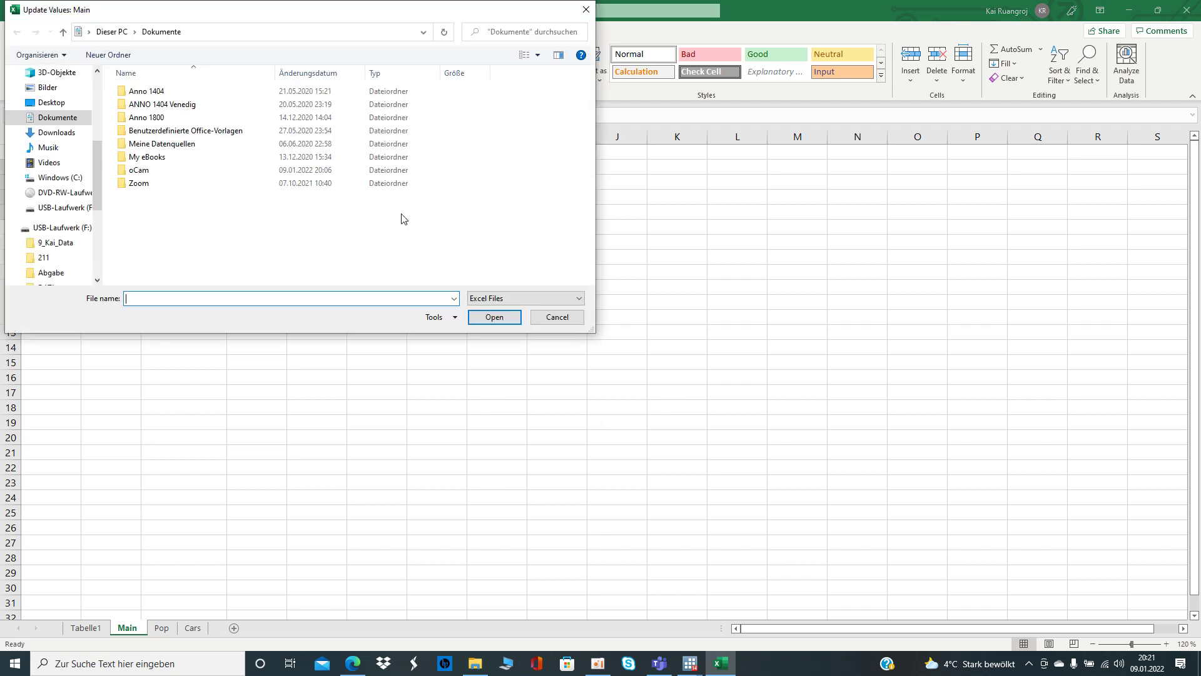
left_click(556, 316)
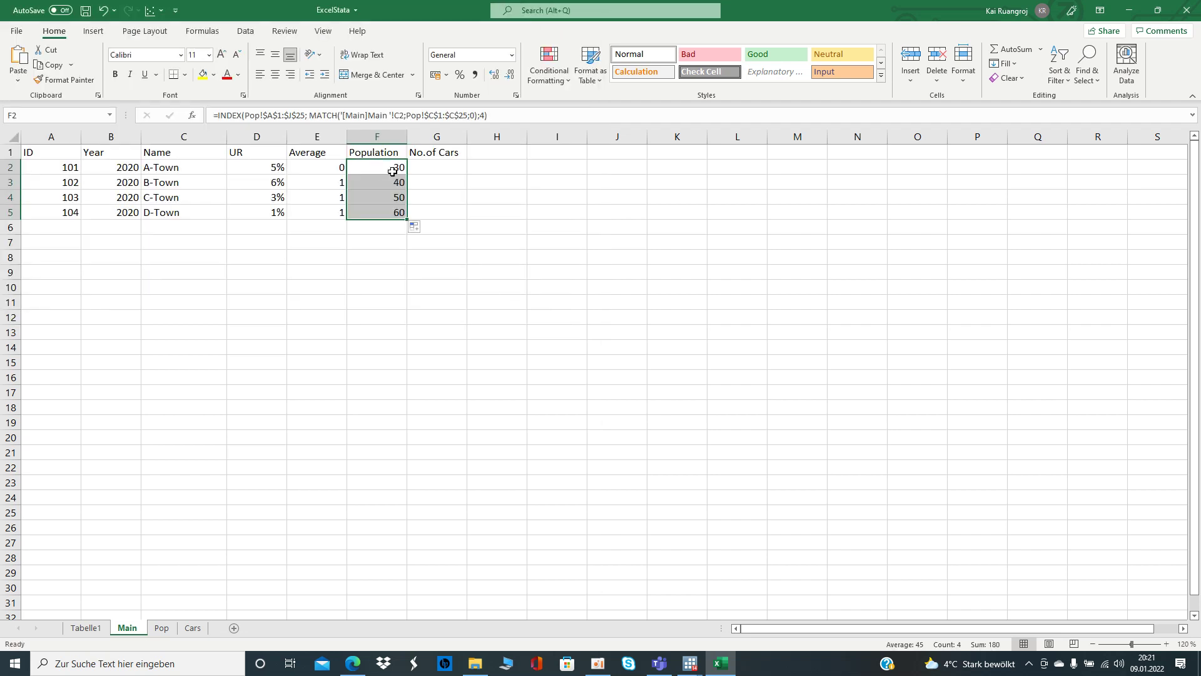
left_click(164, 628)
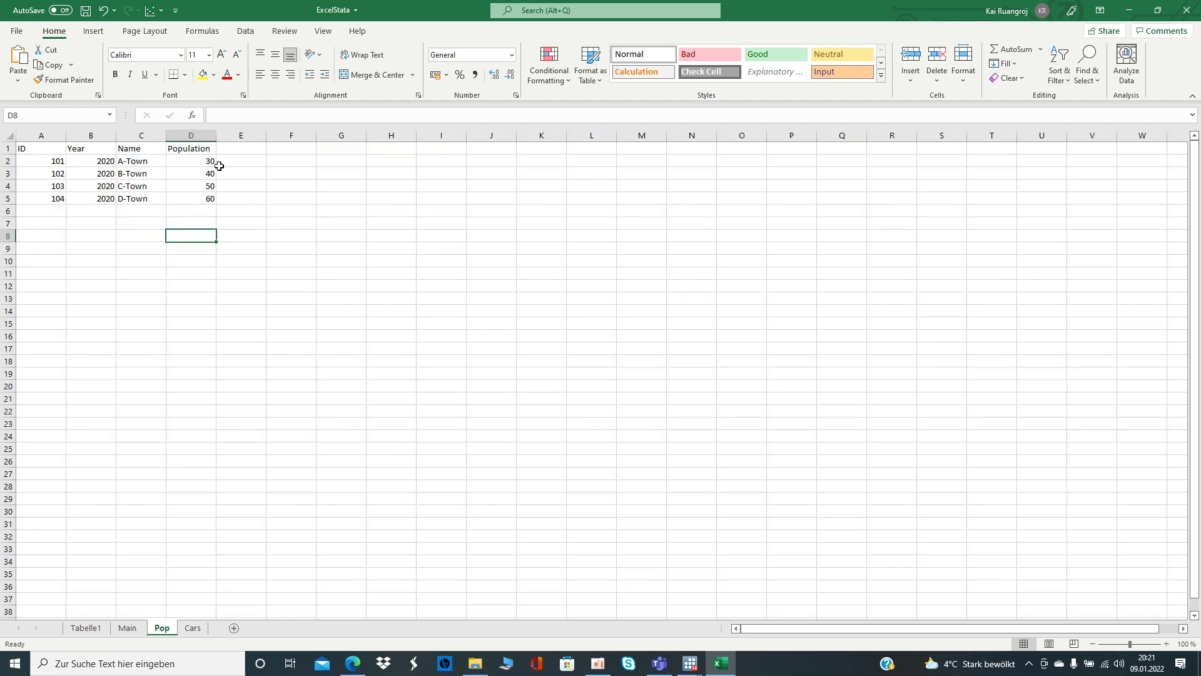
left_click(125, 629)
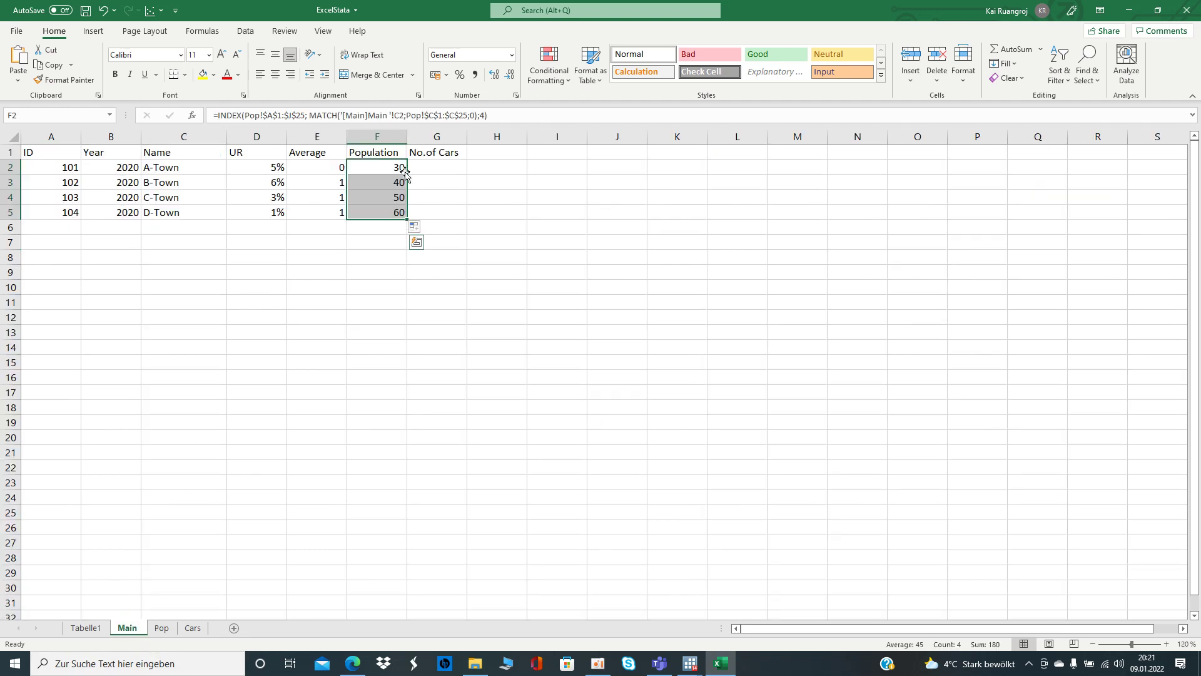
- Paste the INDEX/MATCH lookup formula into G2 and dismiss the file prompt
left_click(438, 169)
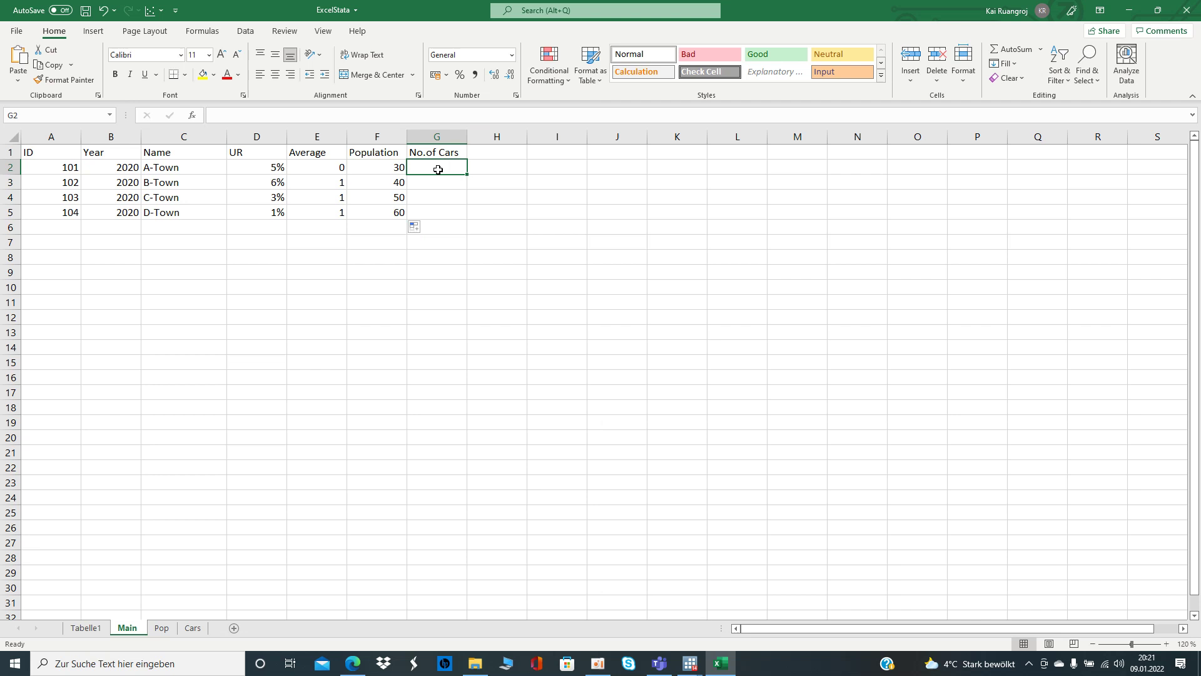
left_click(342, 118)
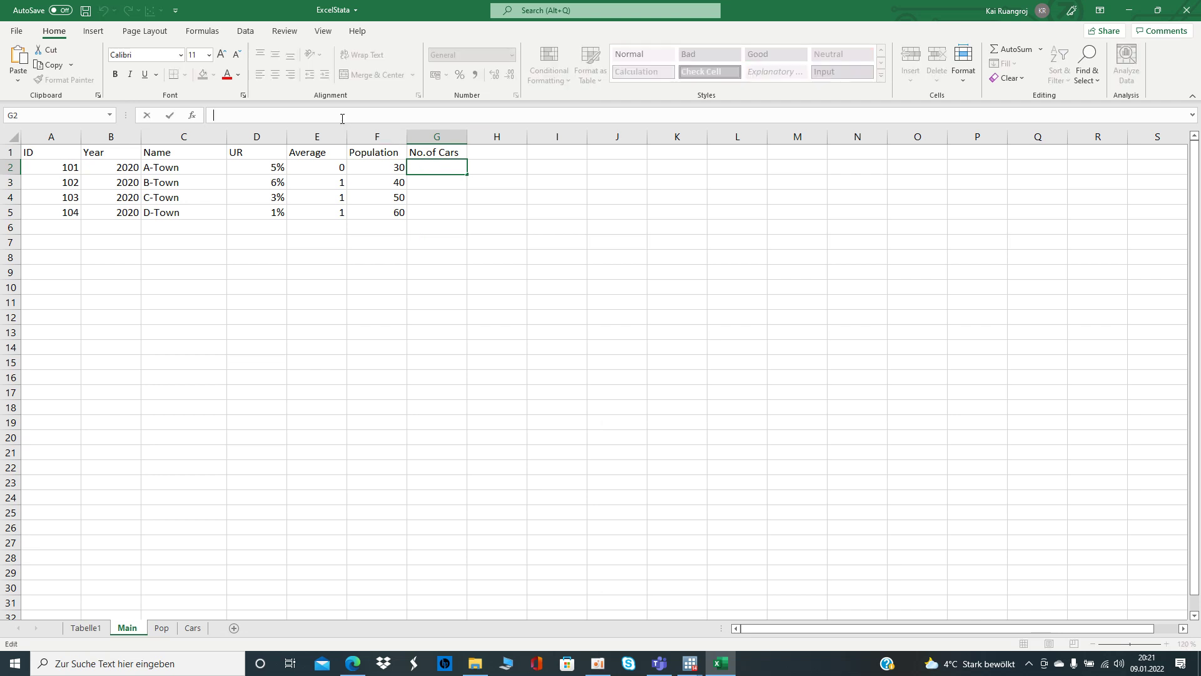
type("=INDEX(Pop!$A$1:$J$25; MATCH('[Main]Main '!C2;Pop!$C$1:$C$25;0);4)")
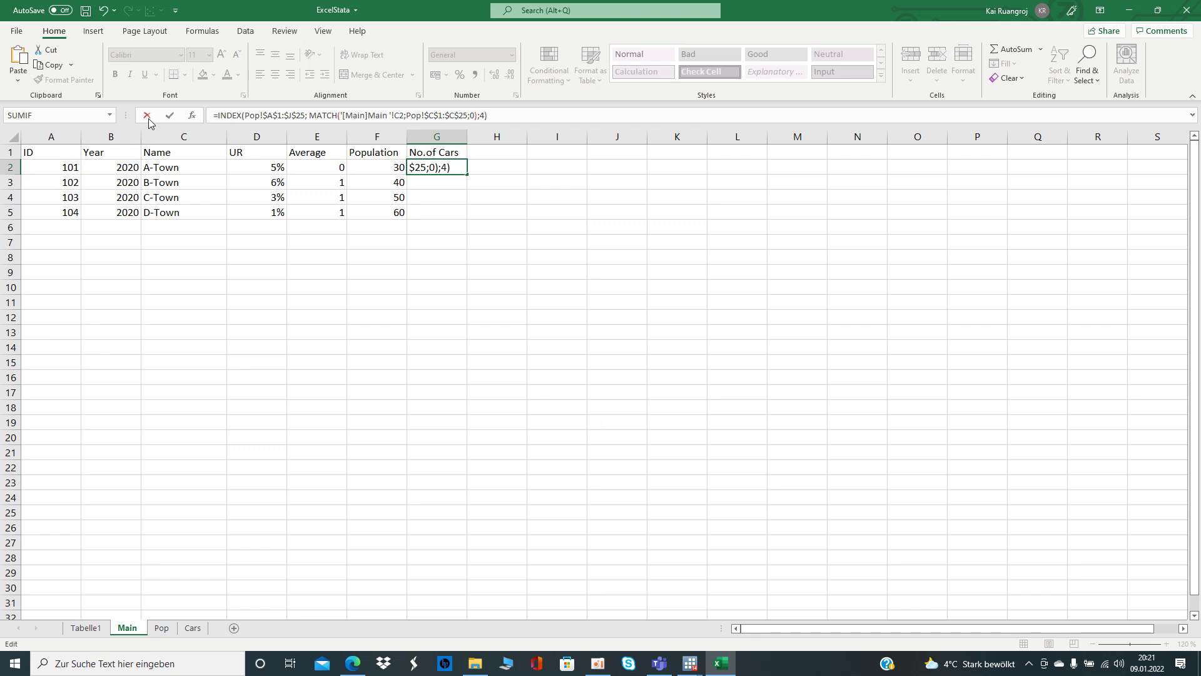
left_click(148, 119)
left_click(391, 116)
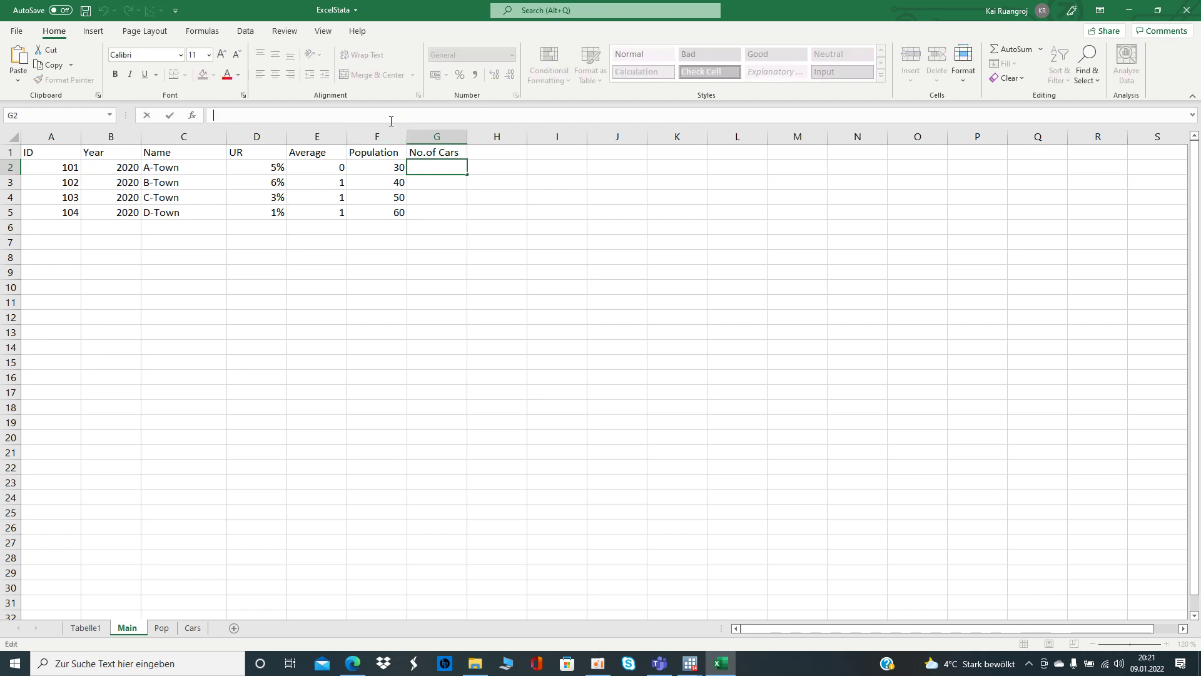
key("ctrl+v")
left_click(171, 116)
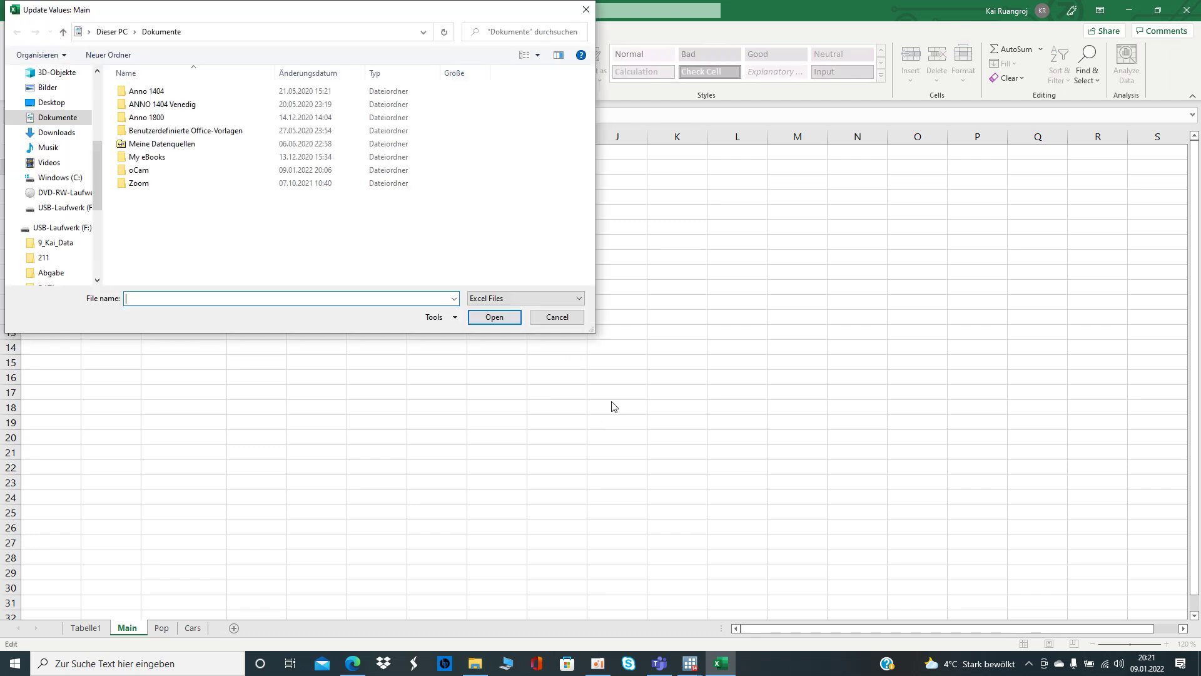
left_click(564, 321)
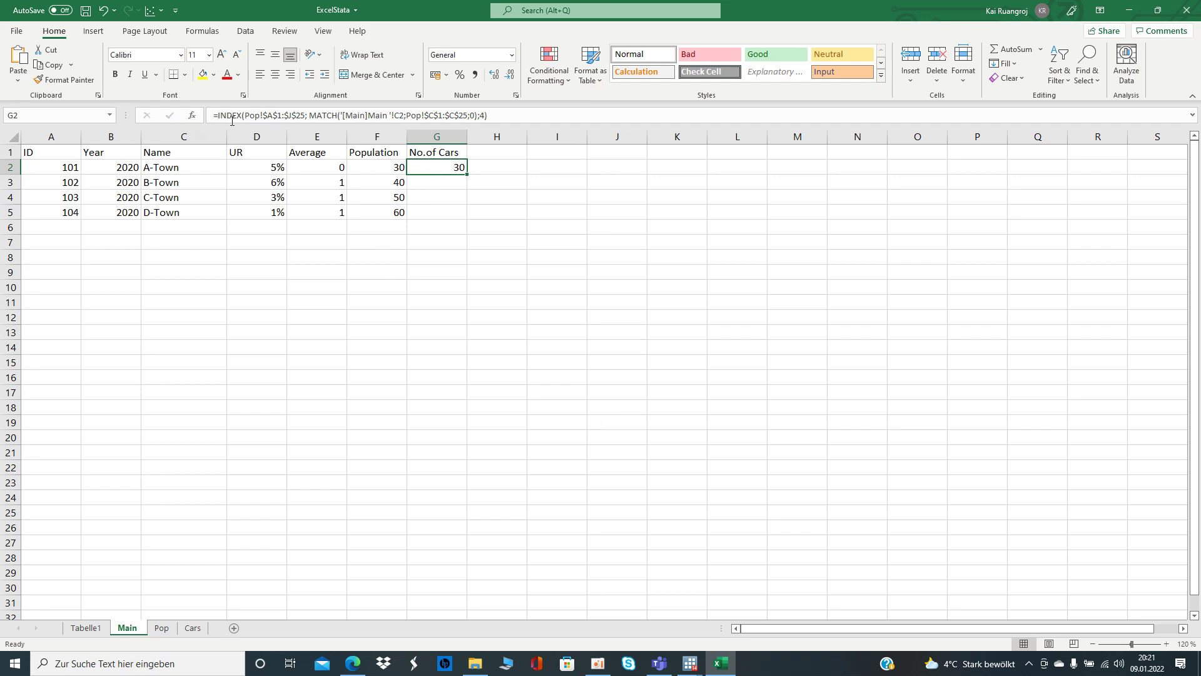
- Change both Pop sheet references in G2's formula to Cars, so it returns 10
left_click(257, 118)
key("BackSpace")
key("BackSpace")
key("BackSpace")
type("Cars")
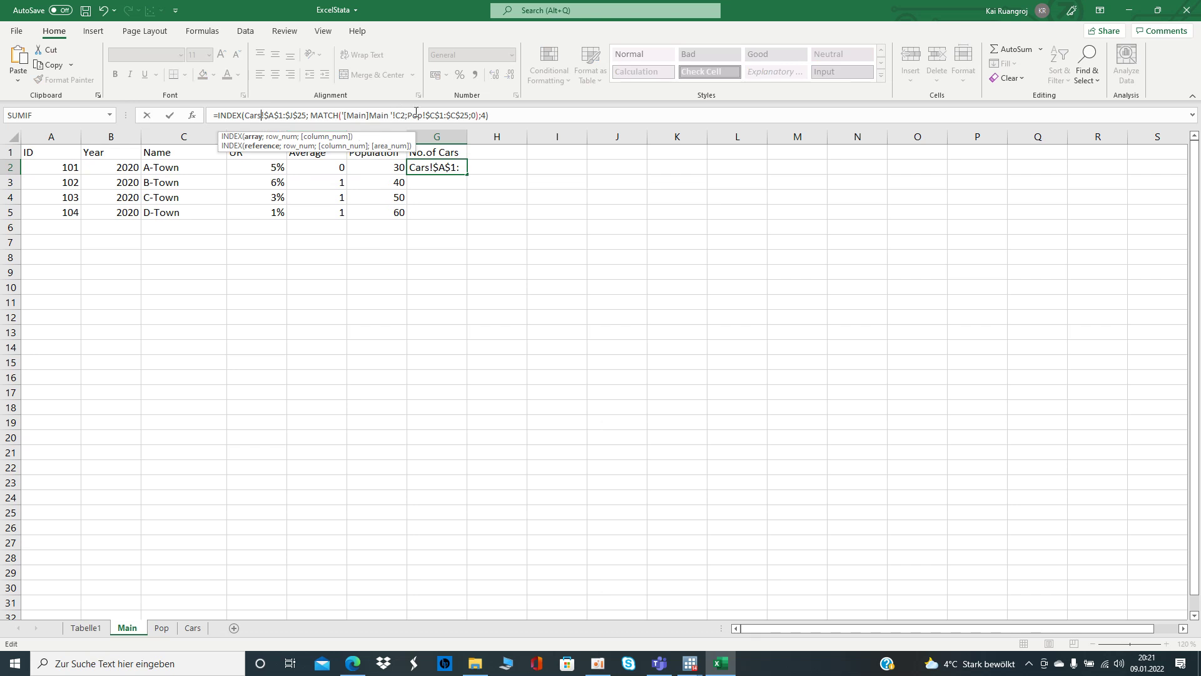
left_click(423, 116)
key("BackSpace")
key("BackSpace")
key("BackSpace")
type("Cars")
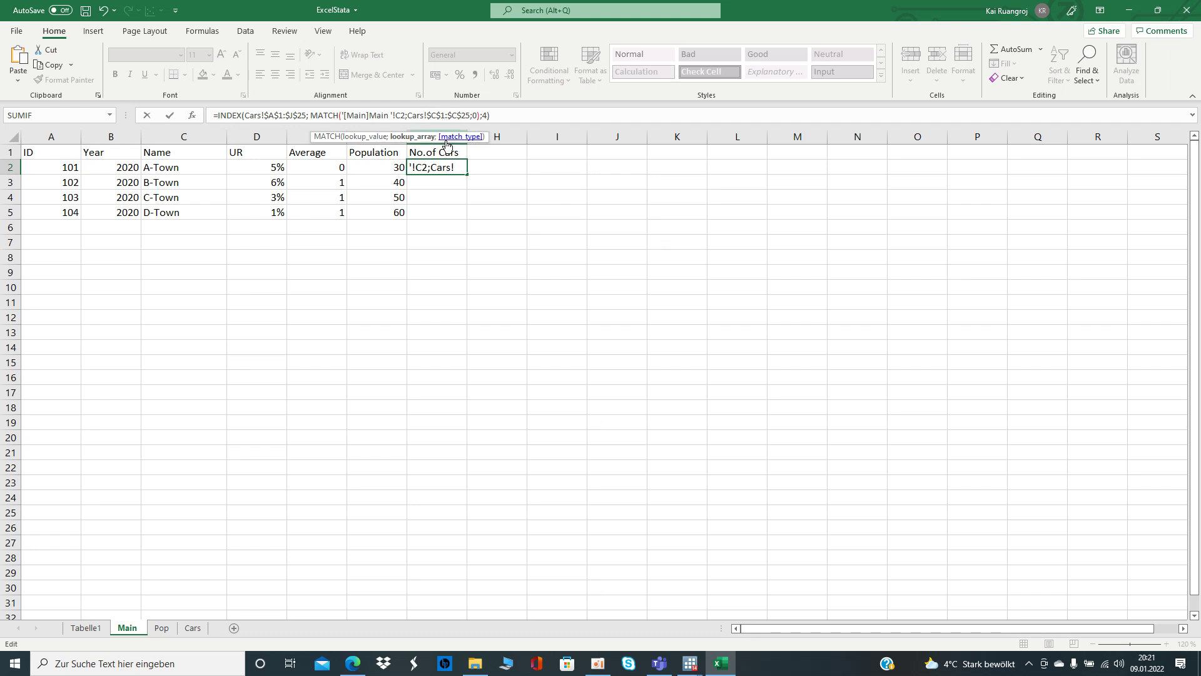
key("Tab")
- Copy G2's Cars lookup down to G5, giving 10, 9, 8 and 7, and check the Pop sheet
left_click(565, 316)
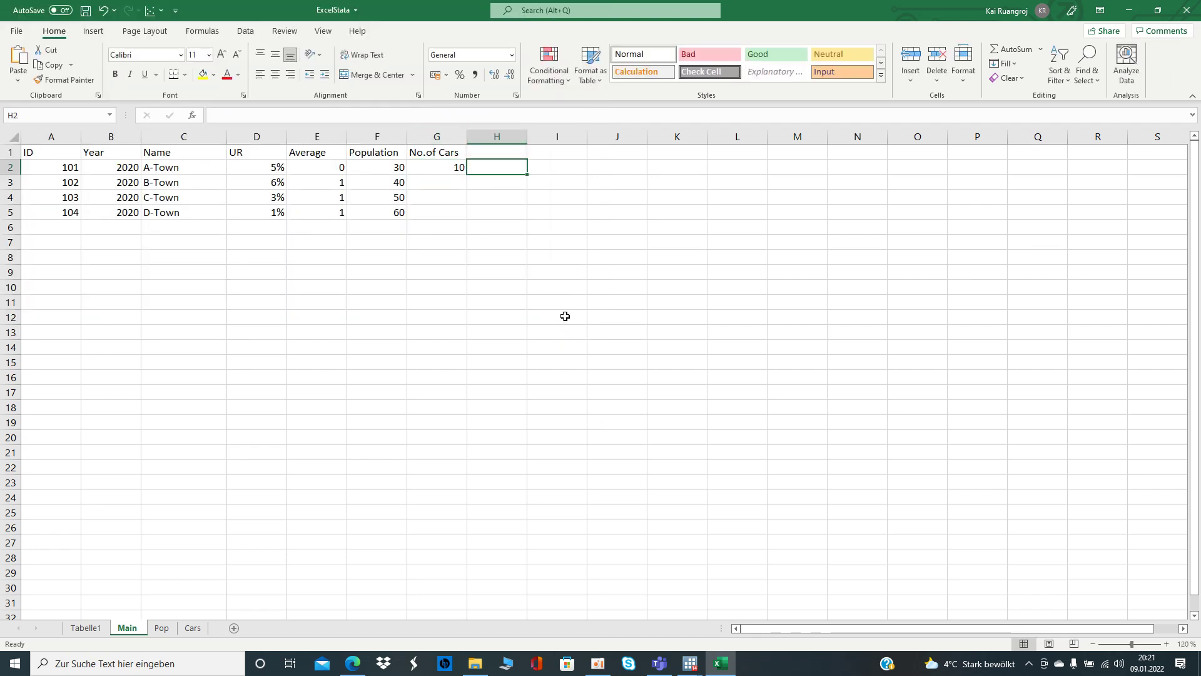
left_click(457, 166)
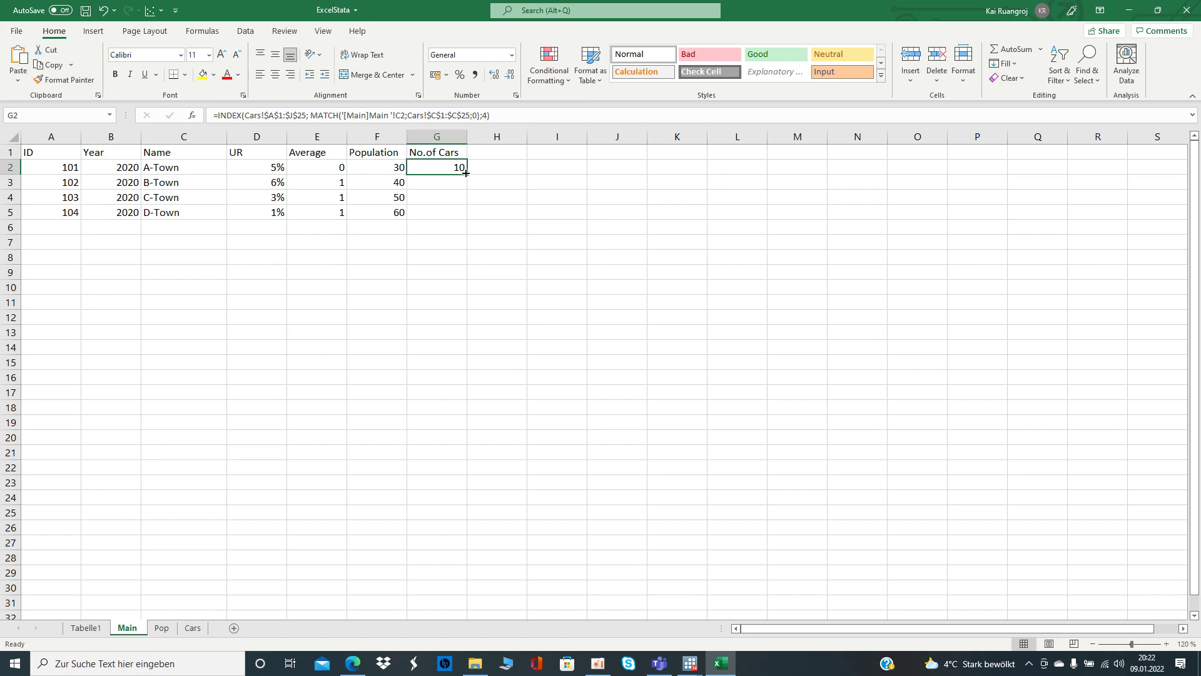
left_click_drag(465, 172, 464, 223)
left_click(555, 317)
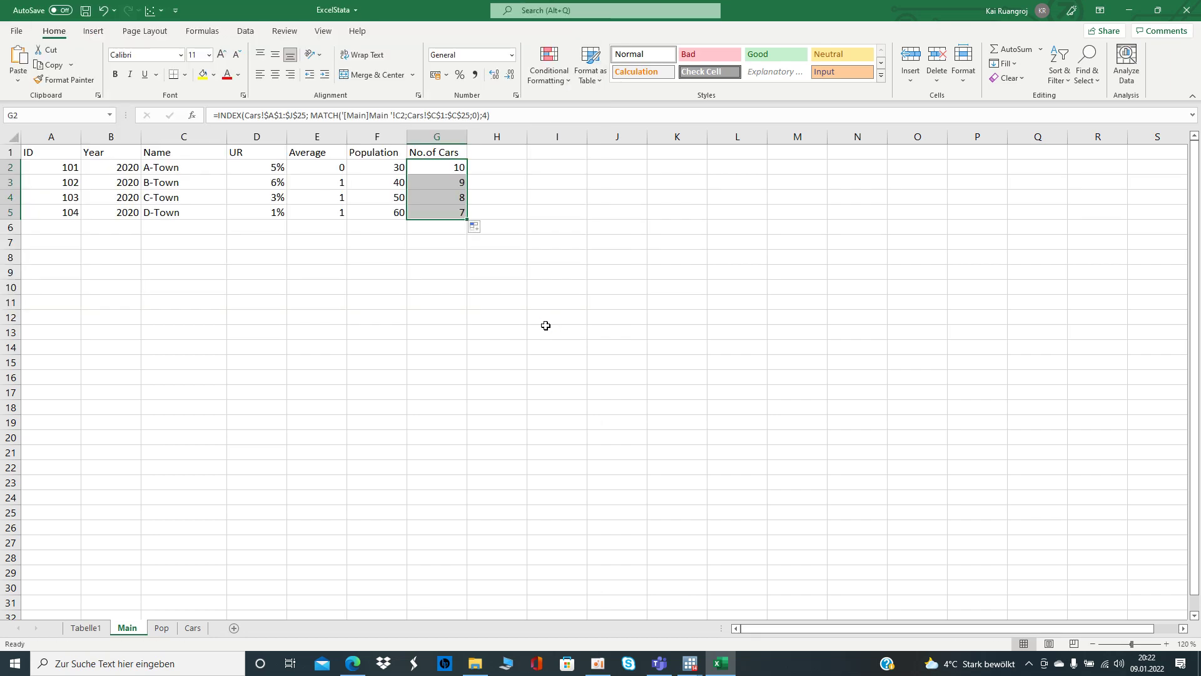
left_click(440, 284)
left_click(164, 629)
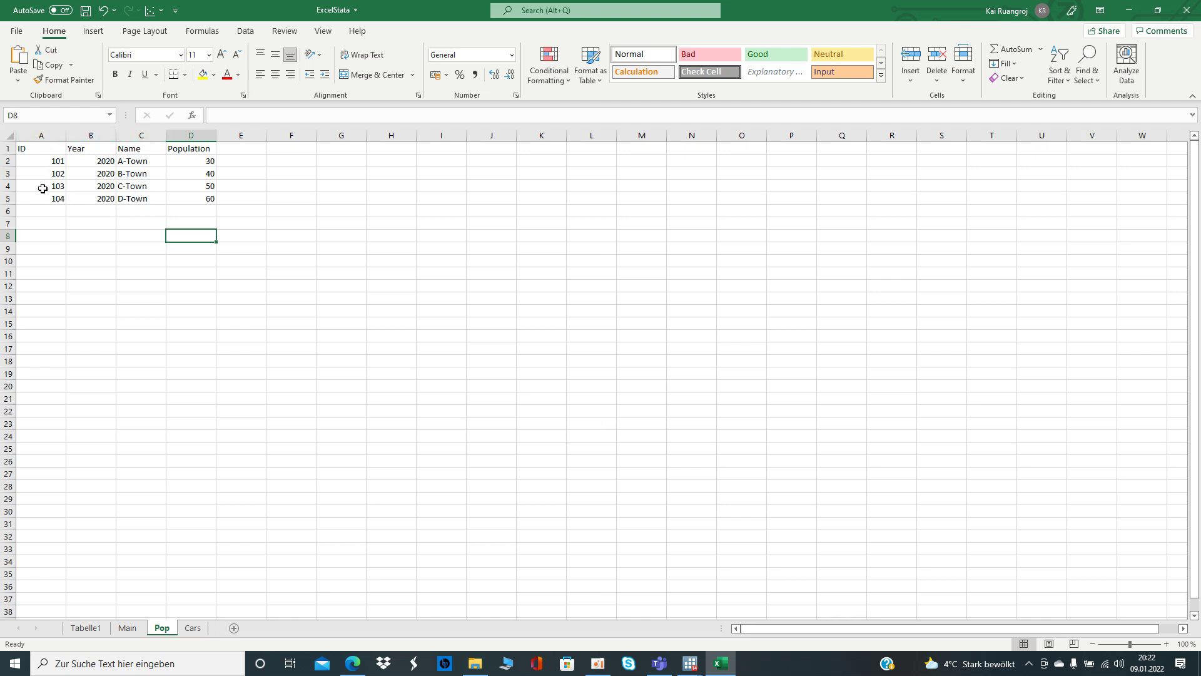
left_click(127, 627)
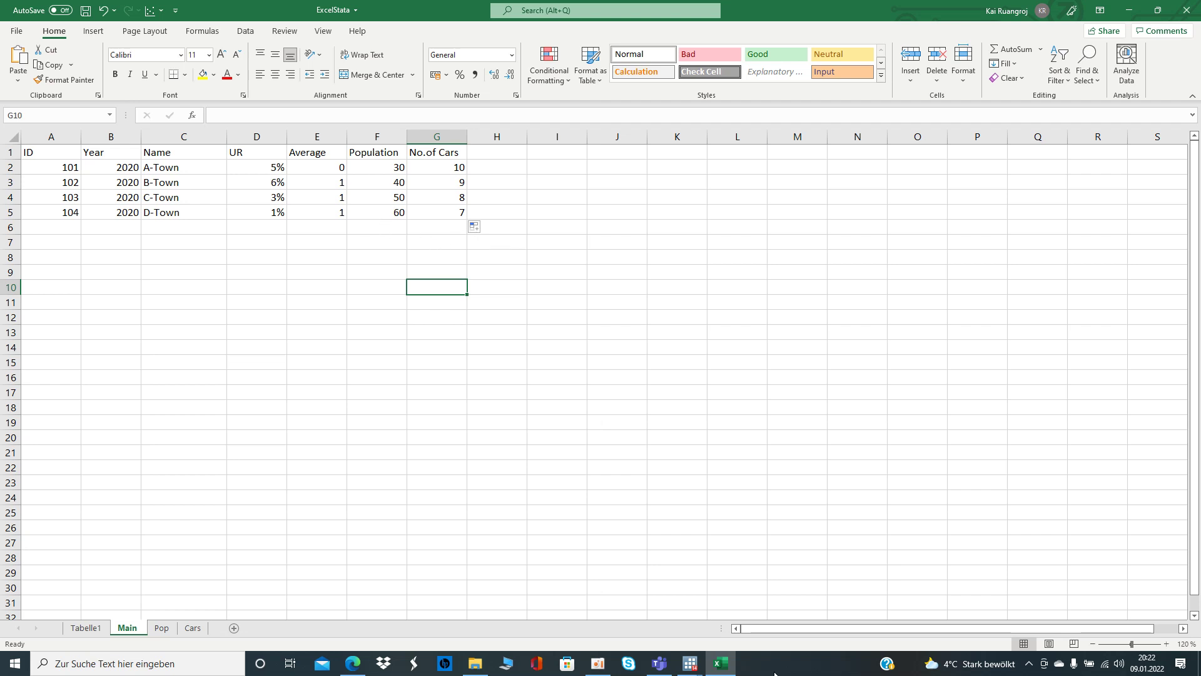
- Switch to Stata and run browse to view the ExcelMerge data for A-Town through D-Town
mouse_move(686, 667)
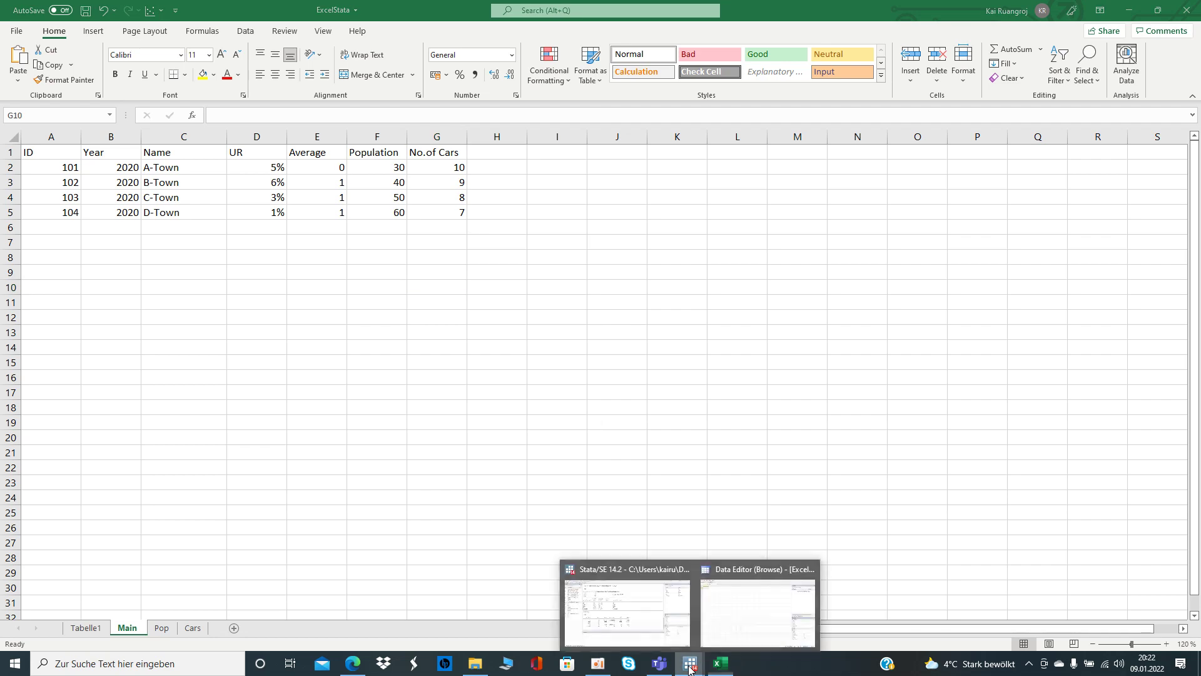
left_click(600, 600)
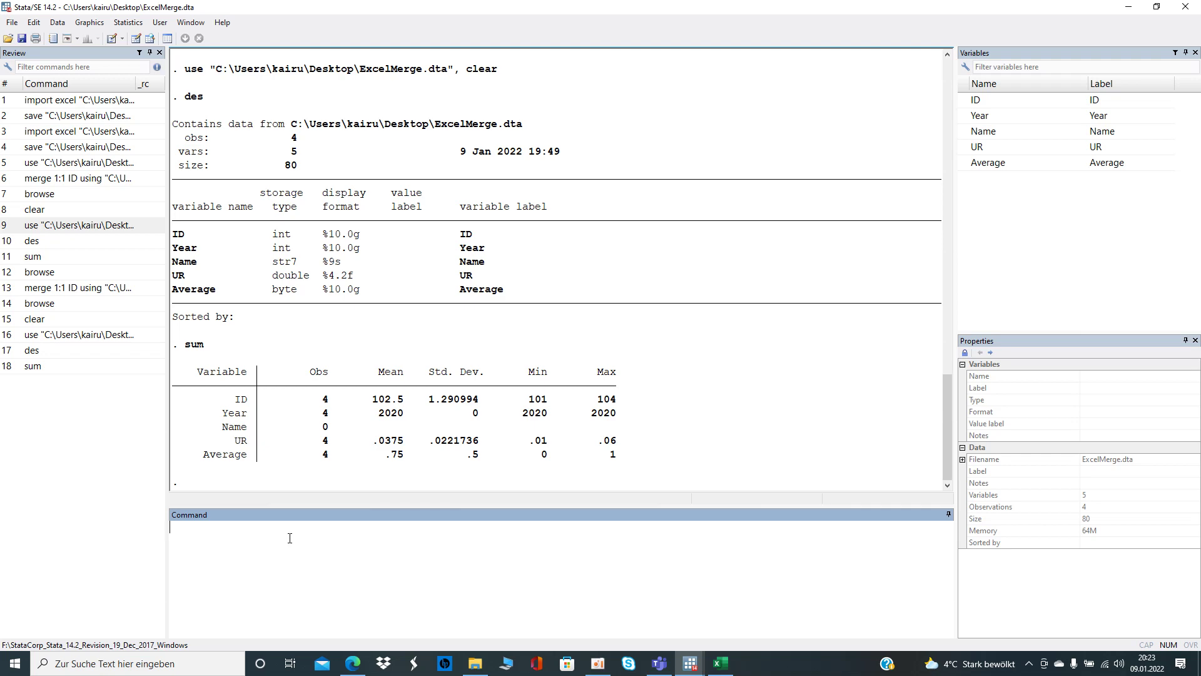
type("browse")
key("Return")
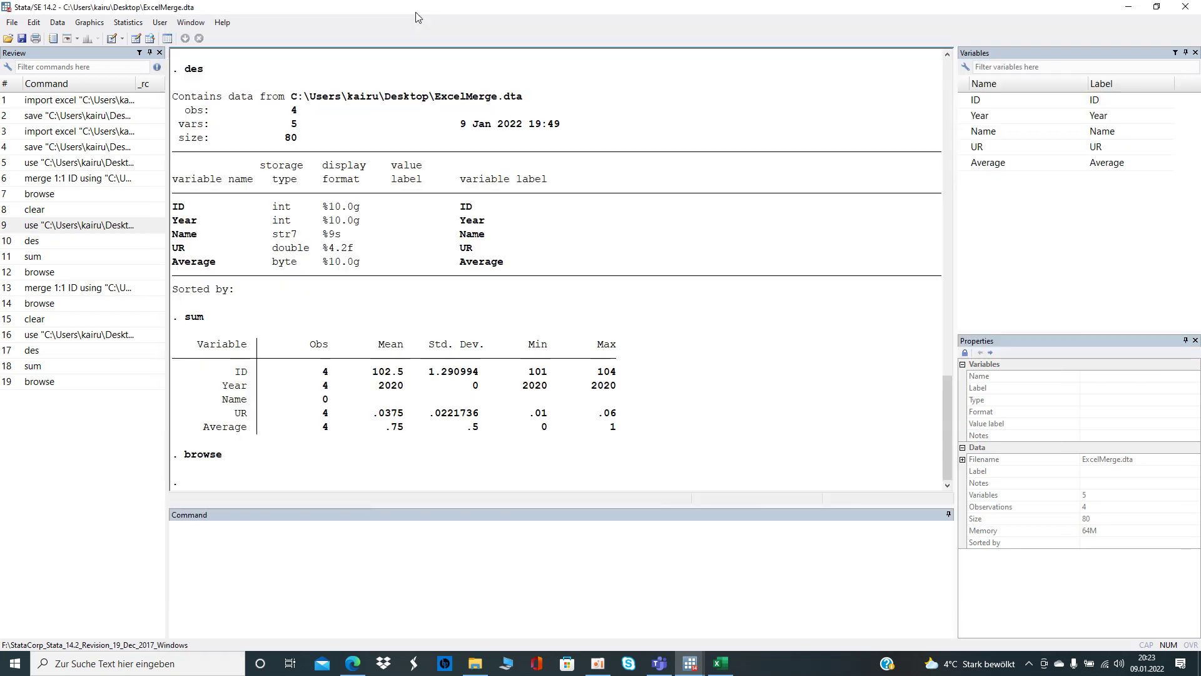
- Open Data > Combine datasets > Merge two datasets and choose ID as the one-to-one key
left_click(416, 13)
left_click(327, 569)
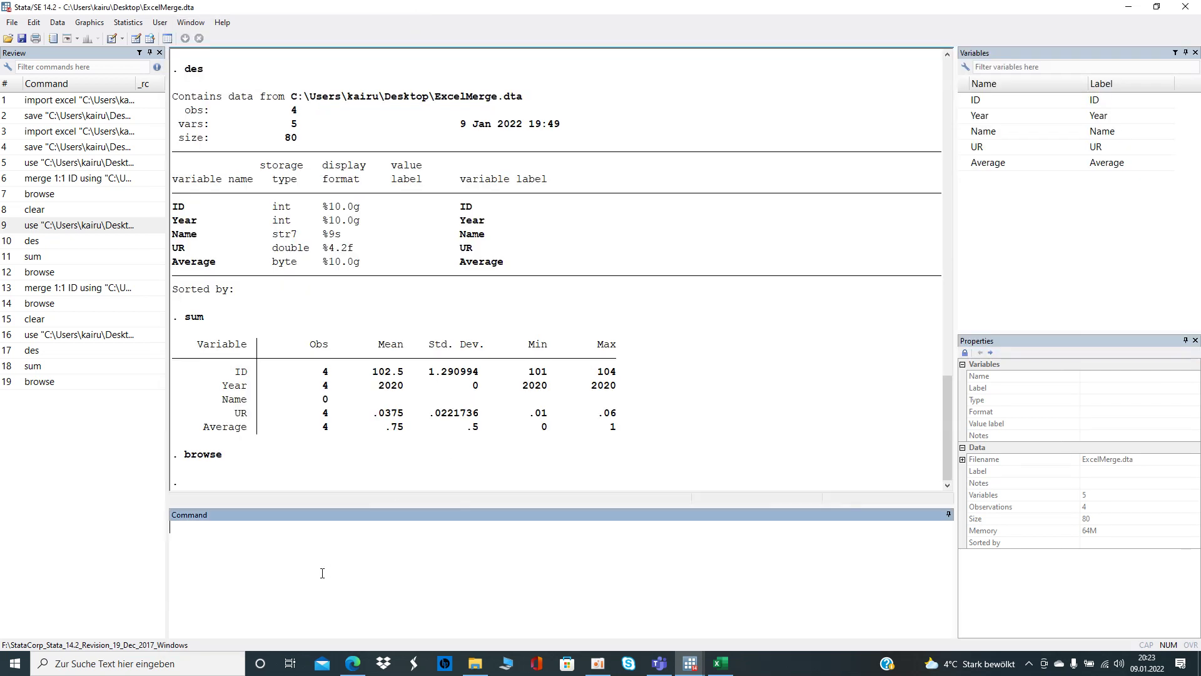
left_click(57, 23)
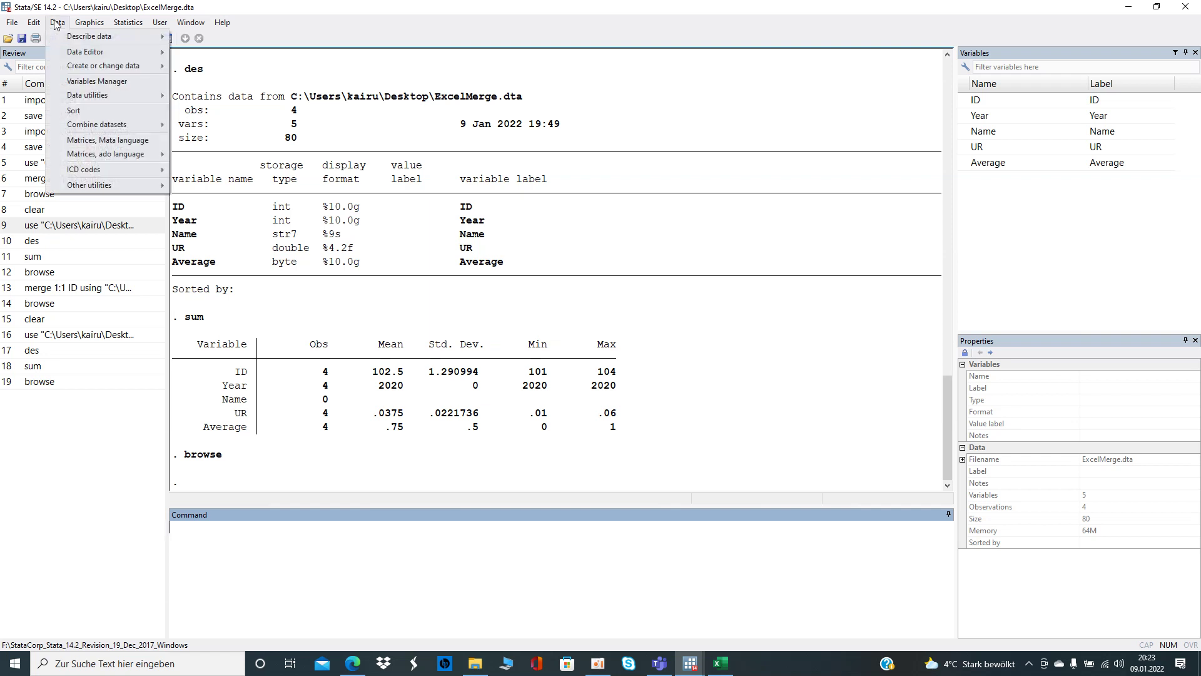
mouse_move(125, 129)
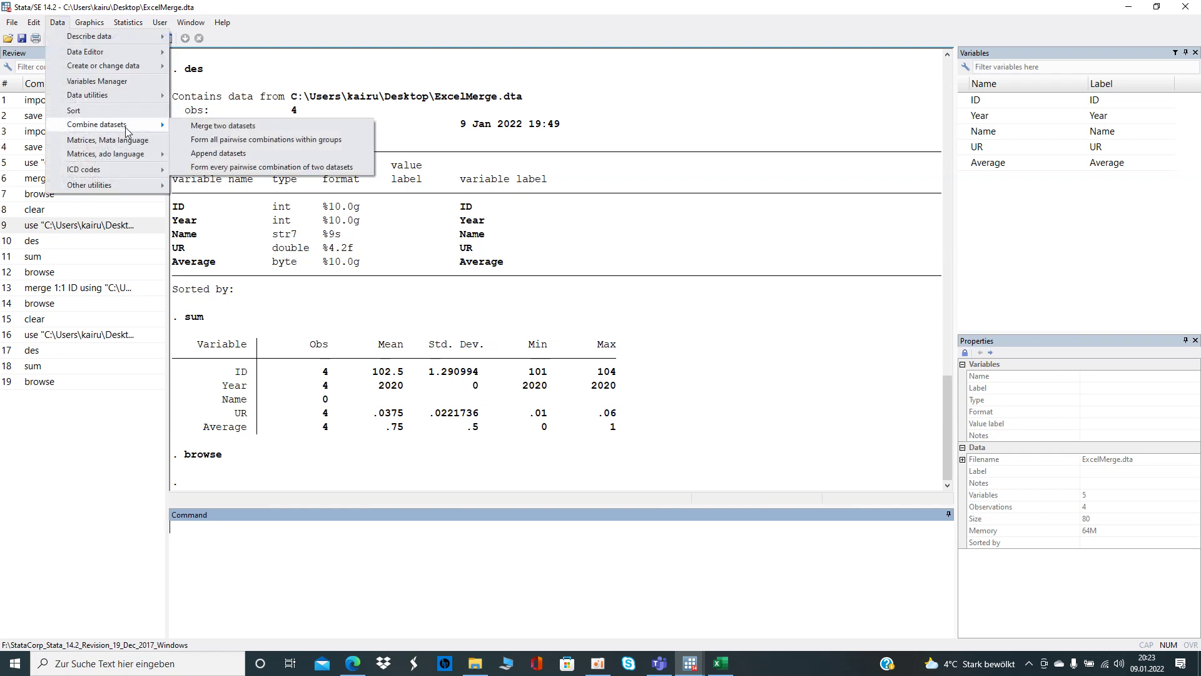
left_click(217, 128)
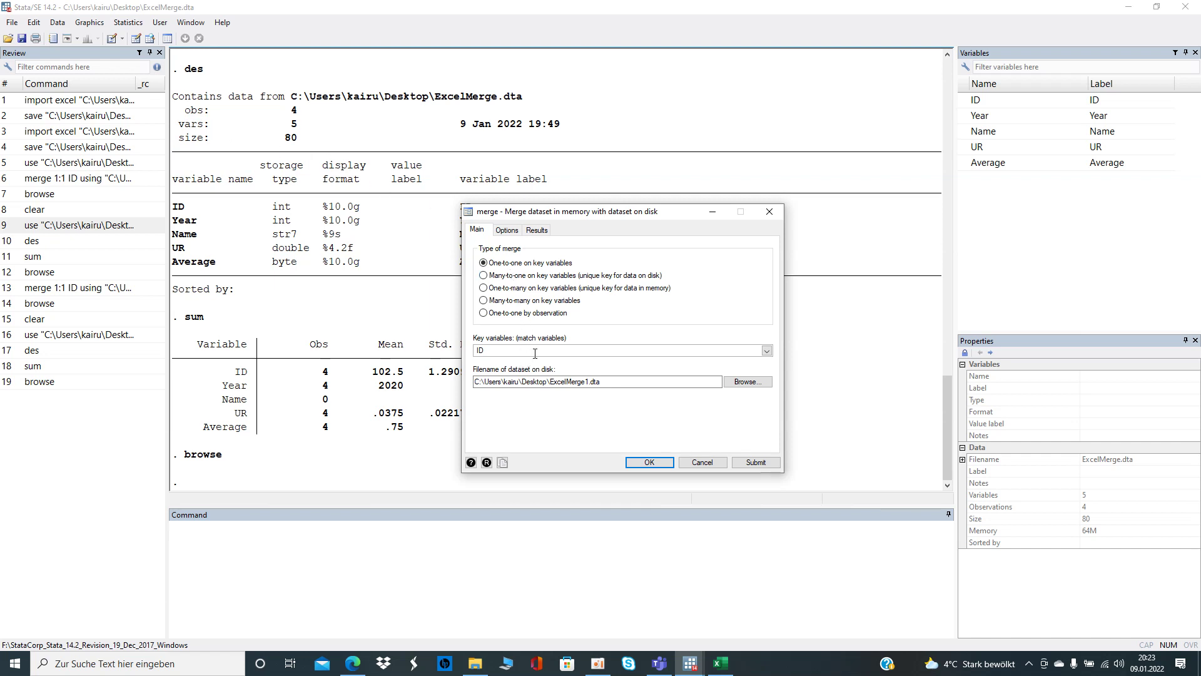
left_click(767, 351)
left_click(541, 362)
- Run the merge, then browse the data to confirm Population 30–60 with all rows matched
left_click(649, 462)
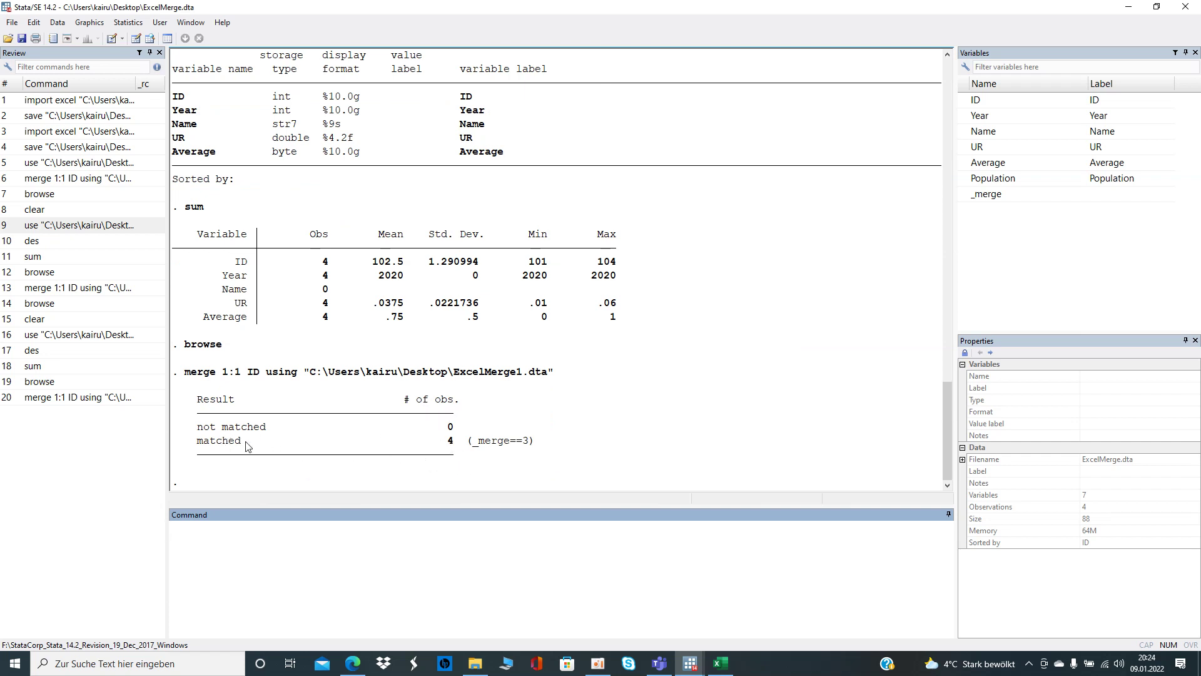
type("browse")
key("Return")
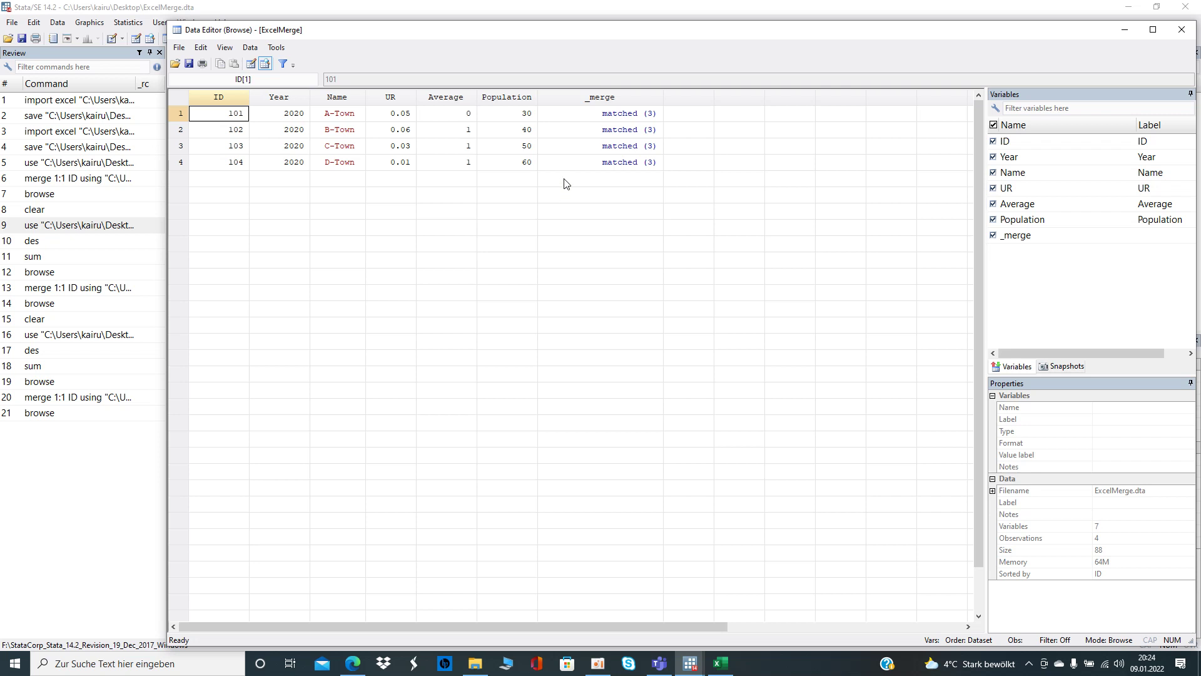
left_click(525, 15)
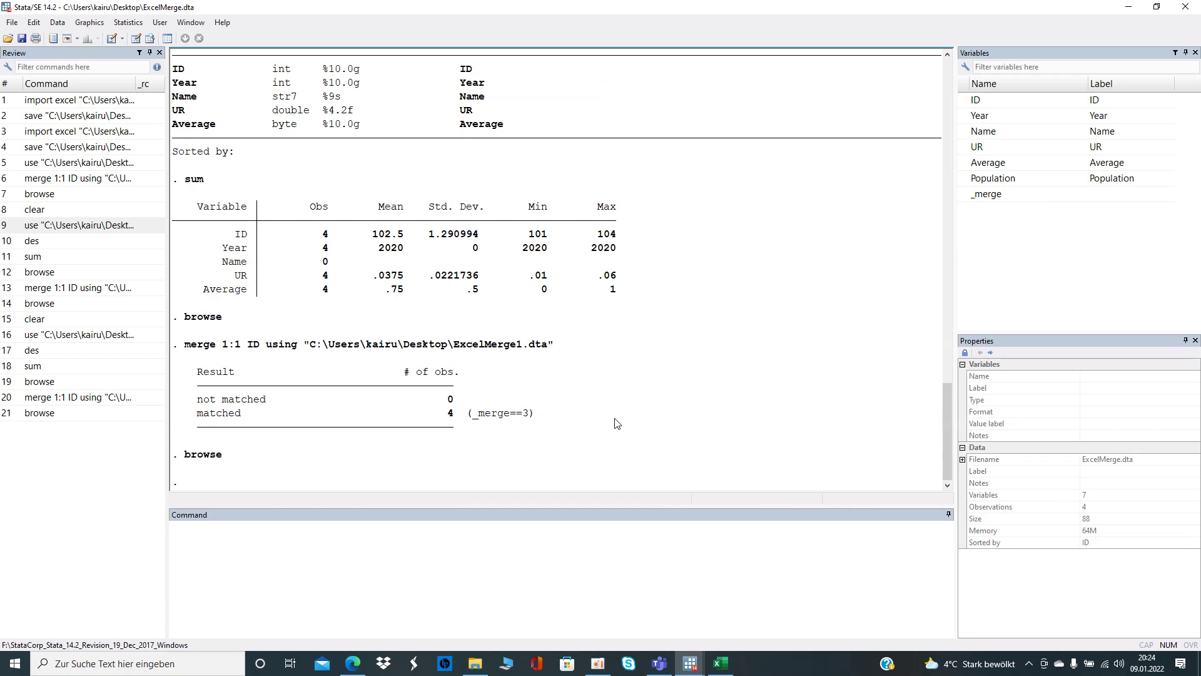